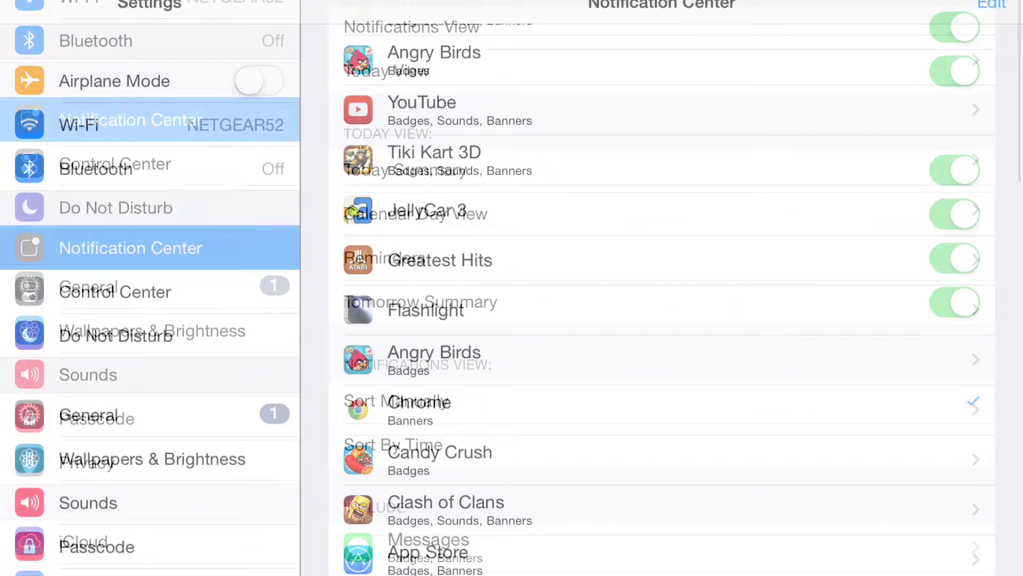
pyautogui.scroll(-5, 664, 312)
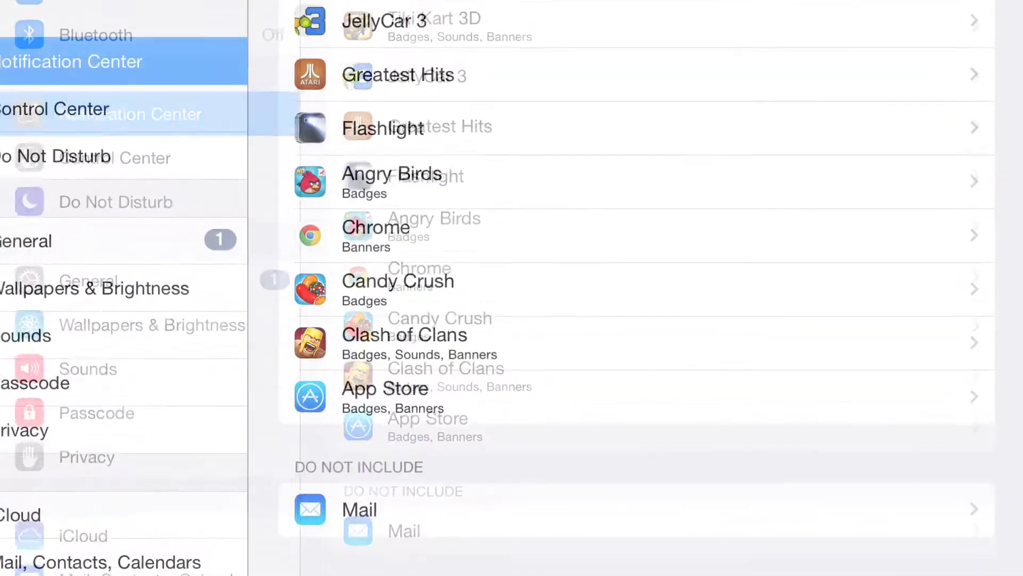